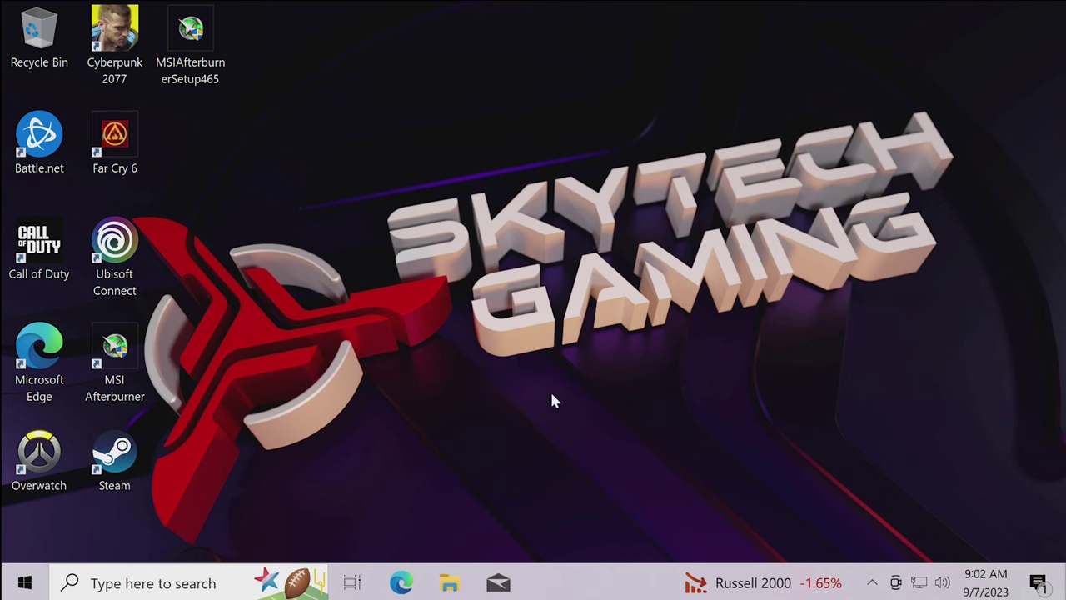
Open Disk Management through a system search and dismiss the automatic Initialize Disk dialog.
{"action": "left_click", "coordinate": [181, 586]}
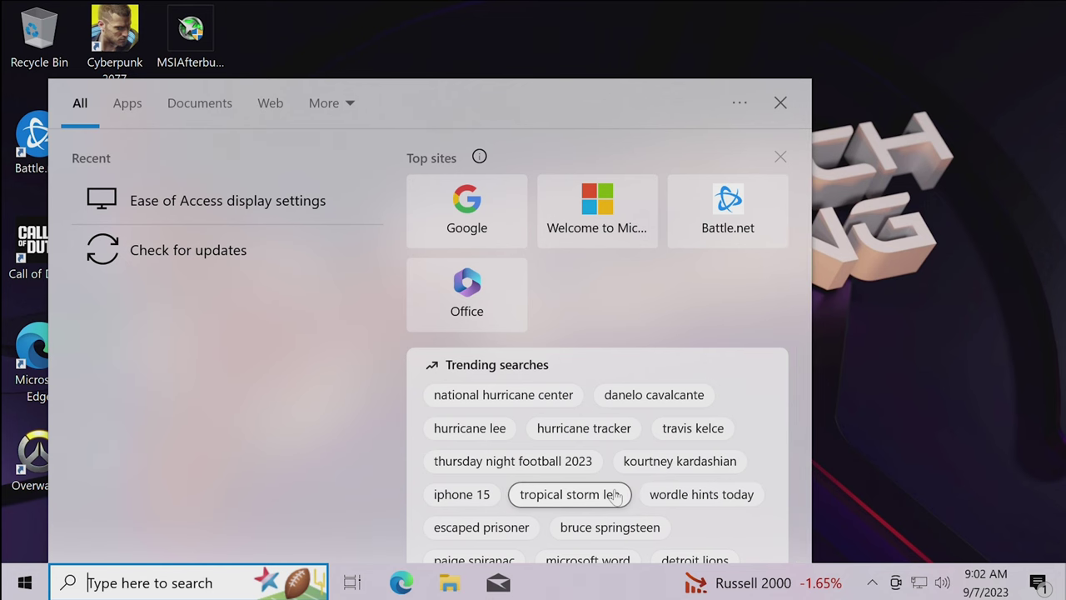
{"action": "type", "text": "Disk Manag"}
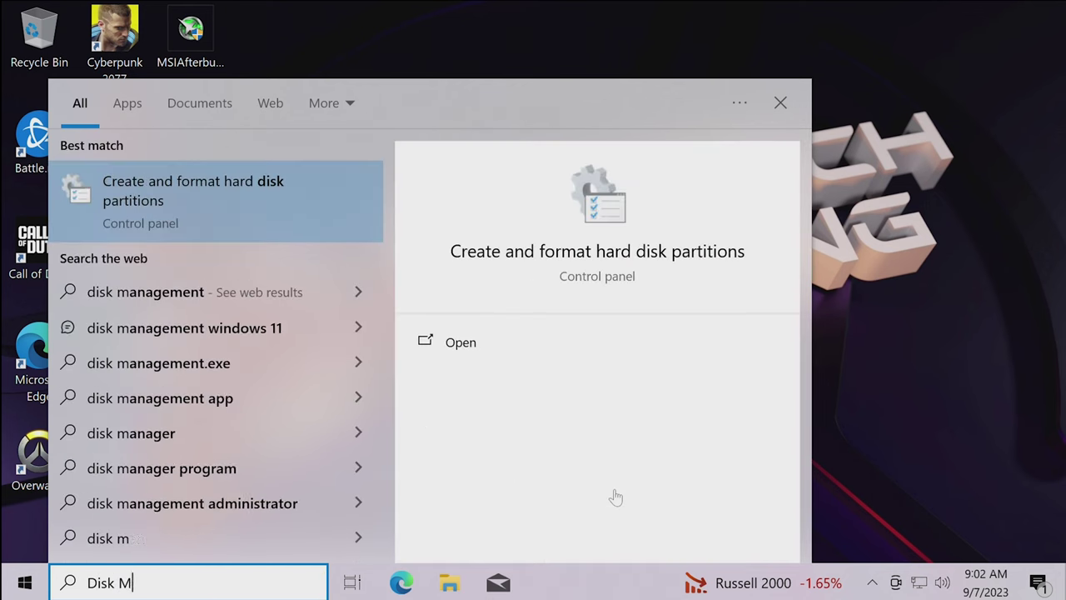
{"action": "type", "text": "emen"}
{"action": "key", "text": "Return"}
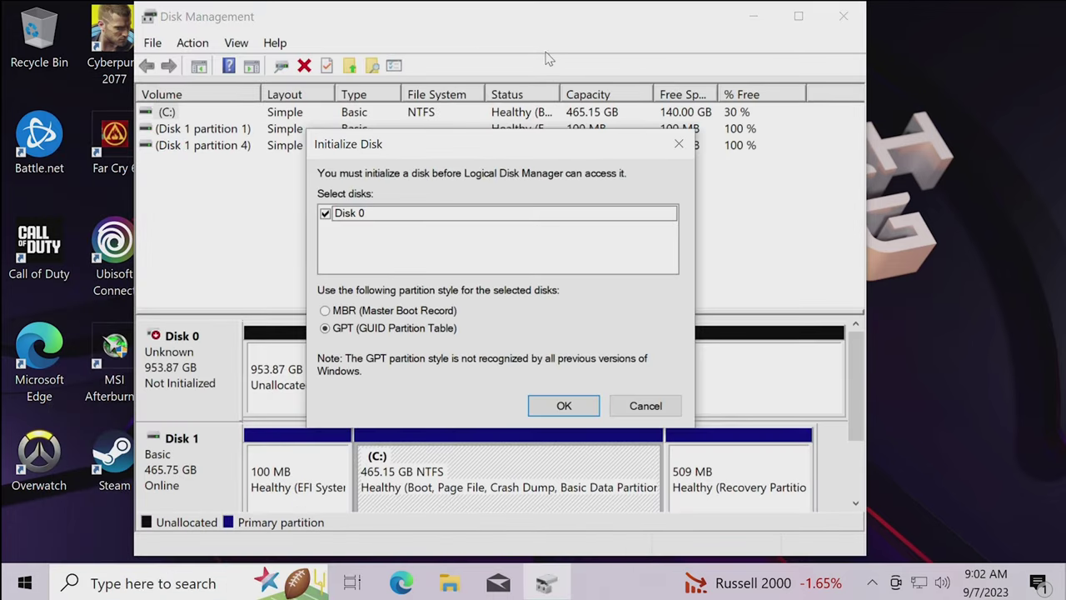
{"action": "left_click", "coordinate": [678, 148]}
{"action": "left_click_drag", "start_coordinate": [628, 22], "coordinate": [646, 26]}
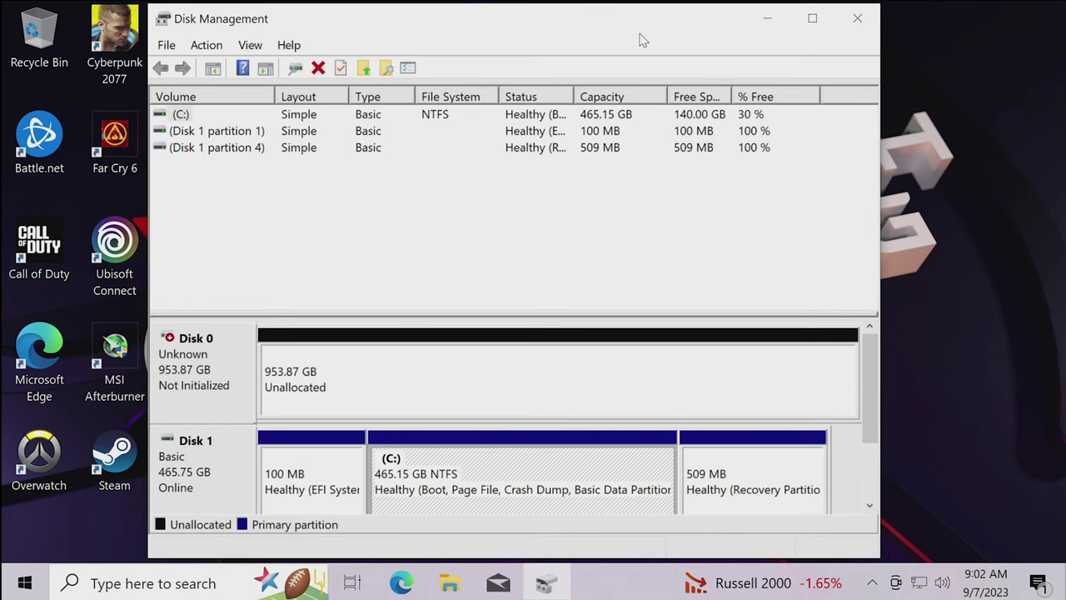
Initialize Disk 0 with the GPT (GUID Partition Table) partition style.
{"action": "left_click", "coordinate": [165, 474]}
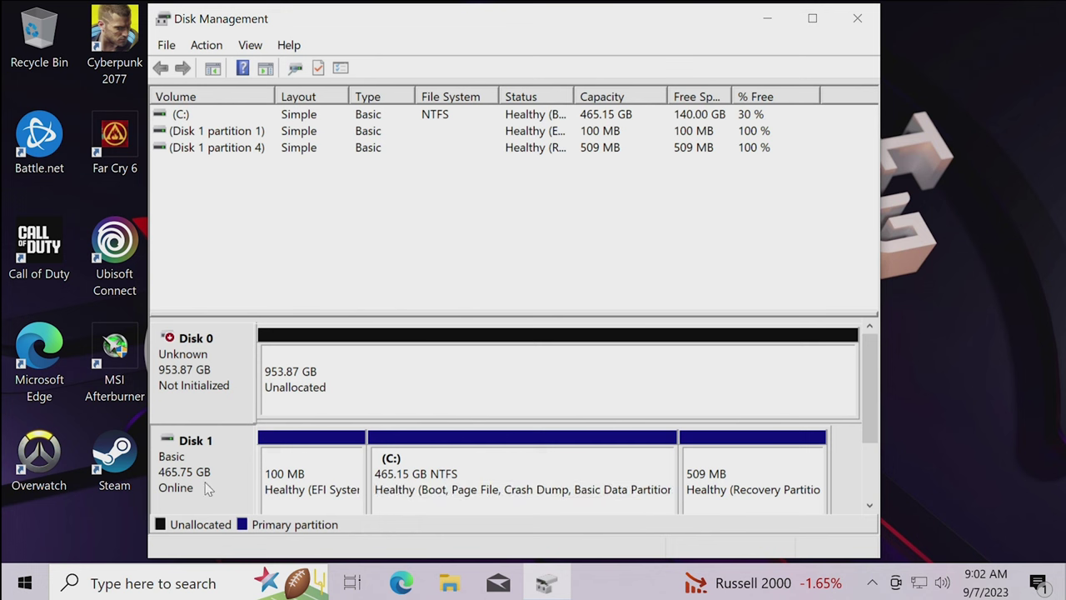
{"action": "left_click", "coordinate": [386, 359]}
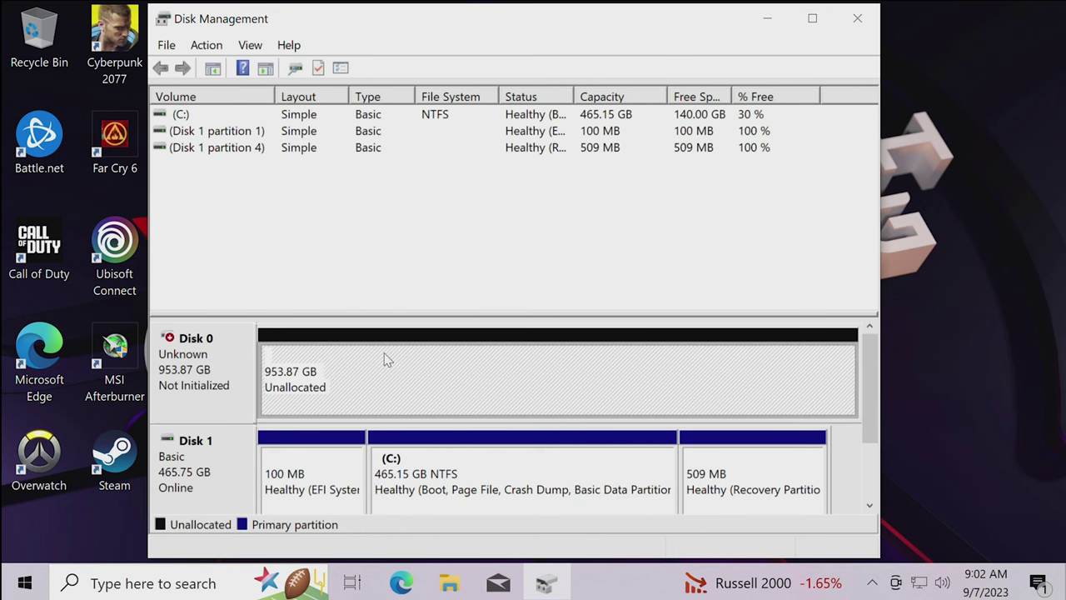
{"action": "right_click", "coordinate": [386, 359]}
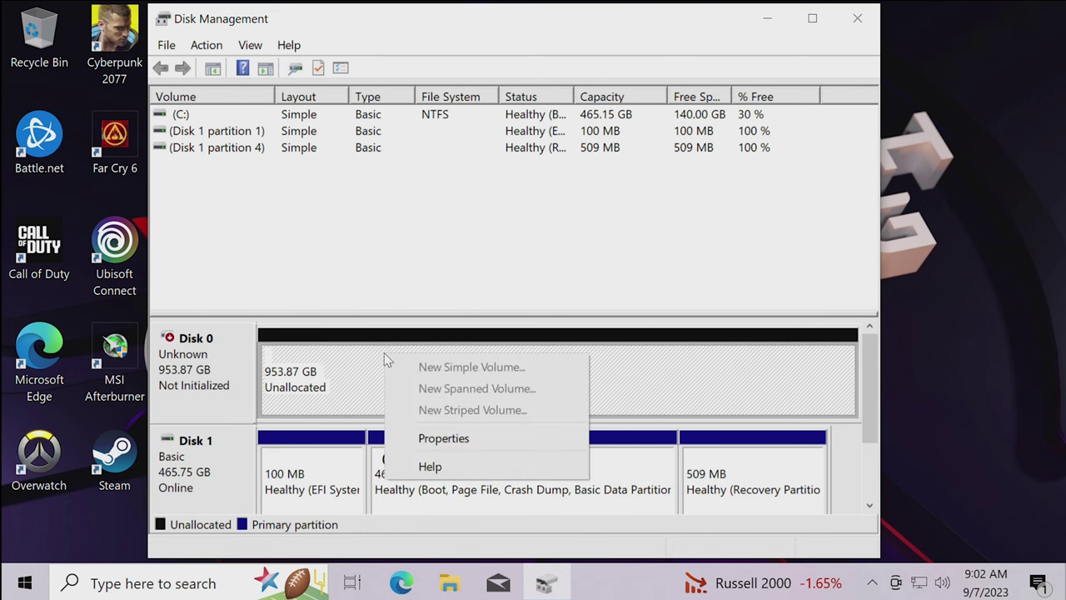
{"action": "left_click", "coordinate": [326, 374]}
{"action": "left_click", "coordinate": [191, 370]}
{"action": "right_click", "coordinate": [202, 369]}
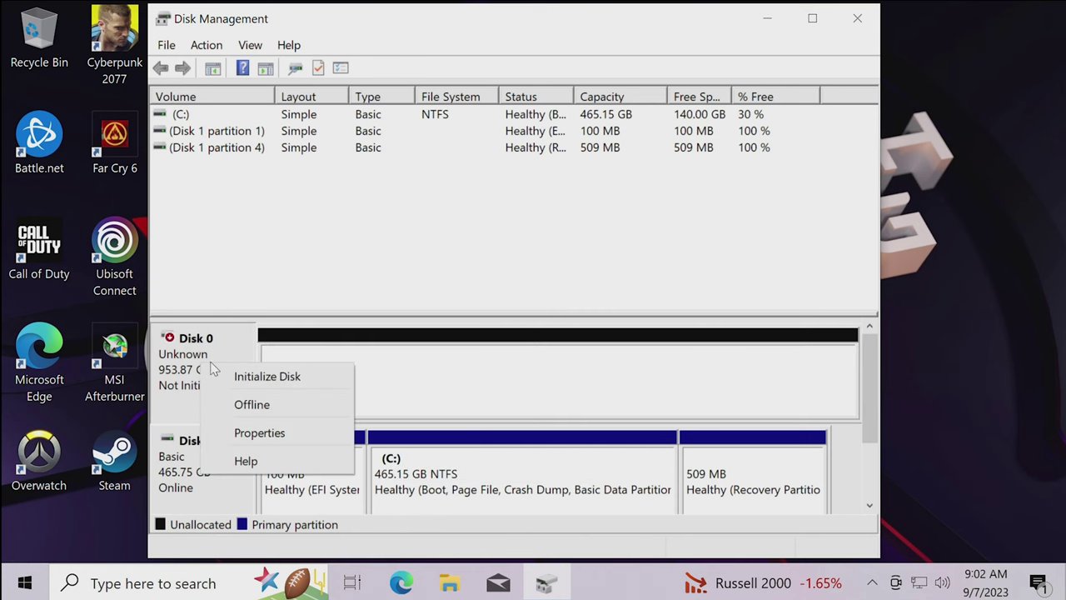
{"action": "left_click", "coordinate": [254, 377]}
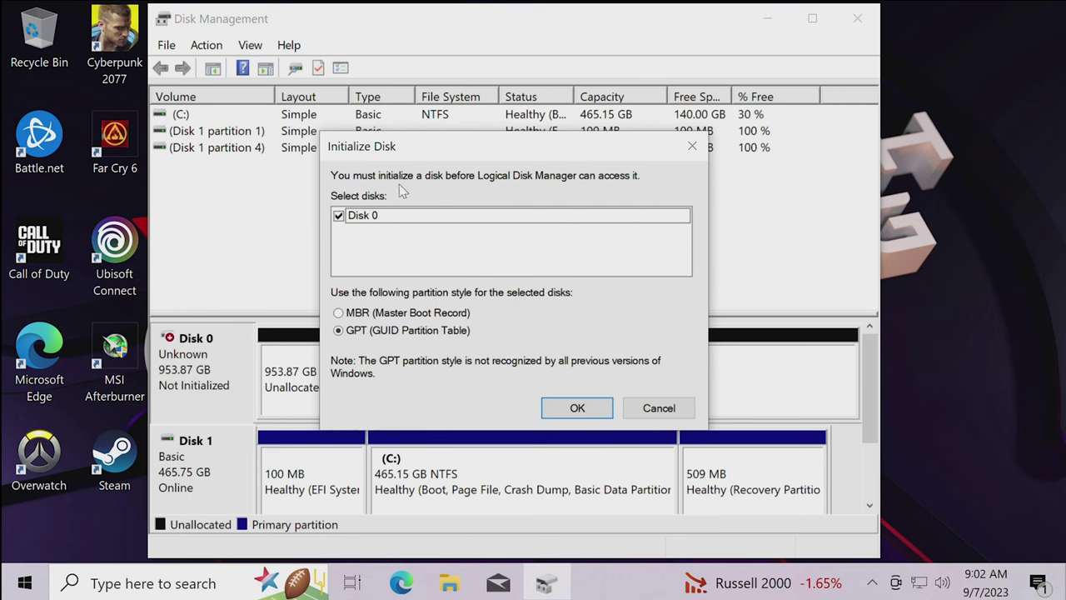
{"action": "left_click", "coordinate": [578, 408]}
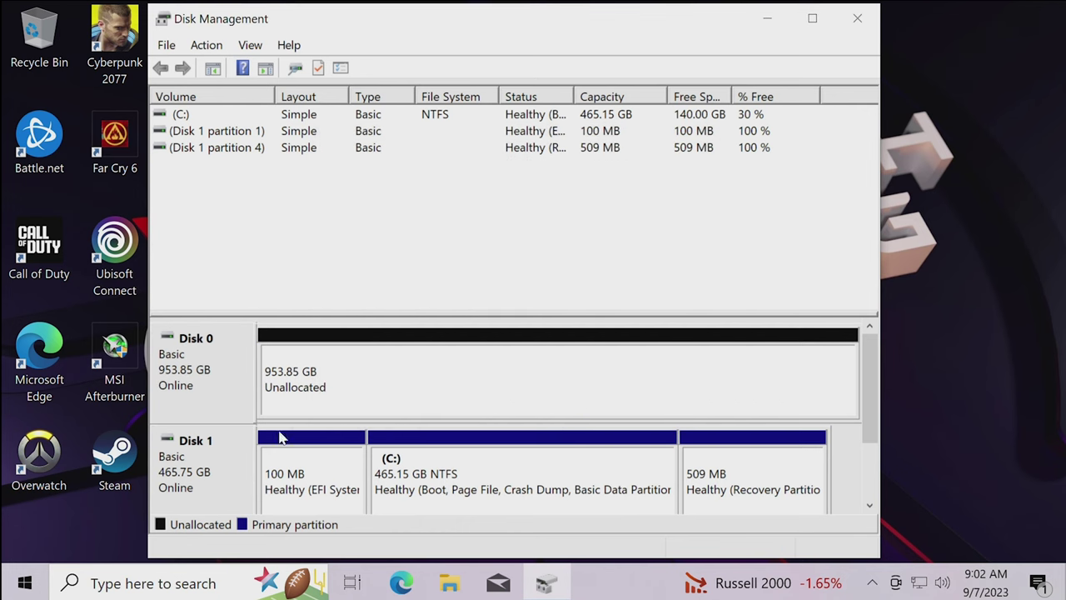
Set up a new simple volume of 976745 MB on Disk 0's unallocated space and assign it drive letter D.
{"action": "right_click", "coordinate": [474, 402]}
{"action": "left_click", "coordinate": [515, 405]}
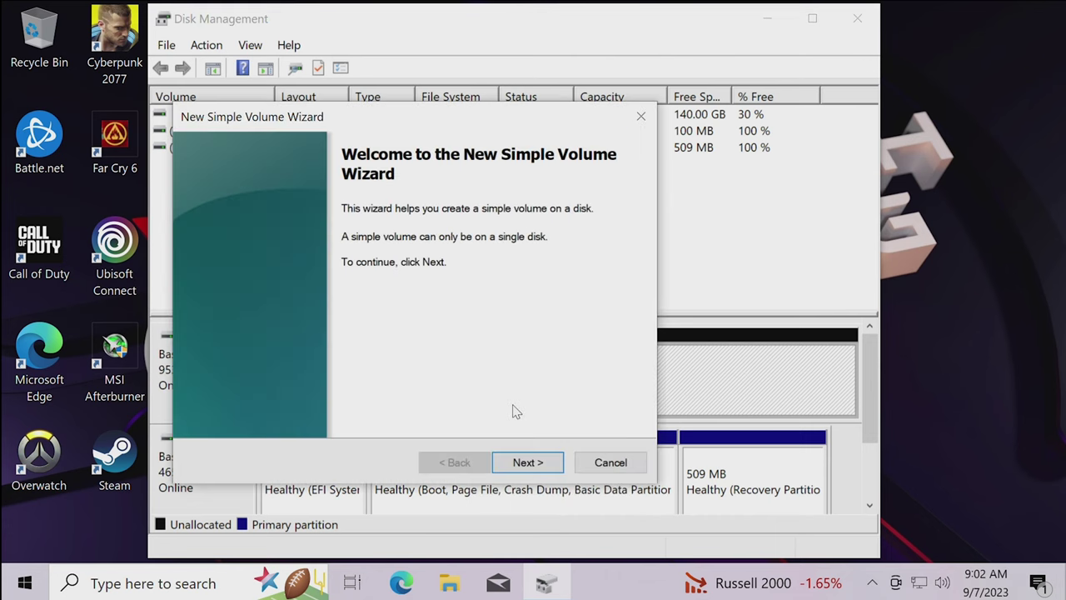
{"action": "left_click", "coordinate": [552, 462]}
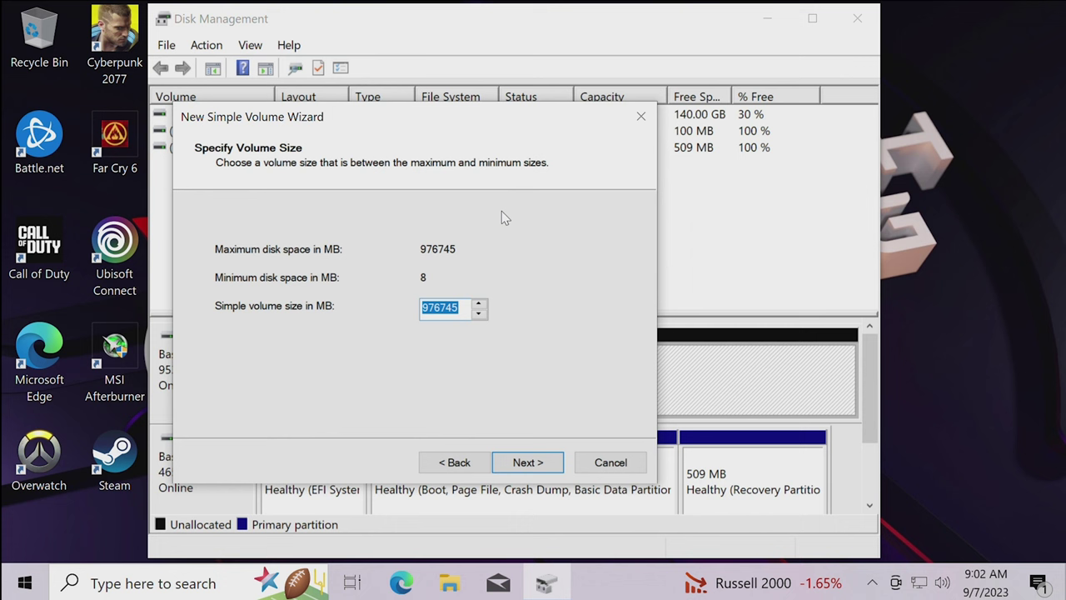
{"action": "left_click", "coordinate": [533, 465]}
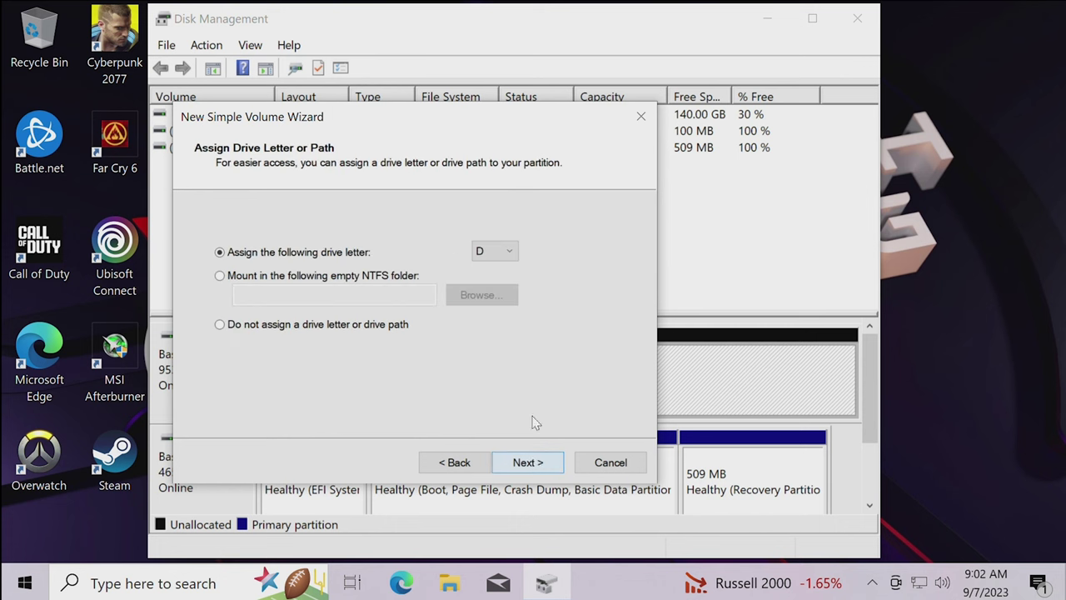
{"action": "left_click", "coordinate": [500, 258]}
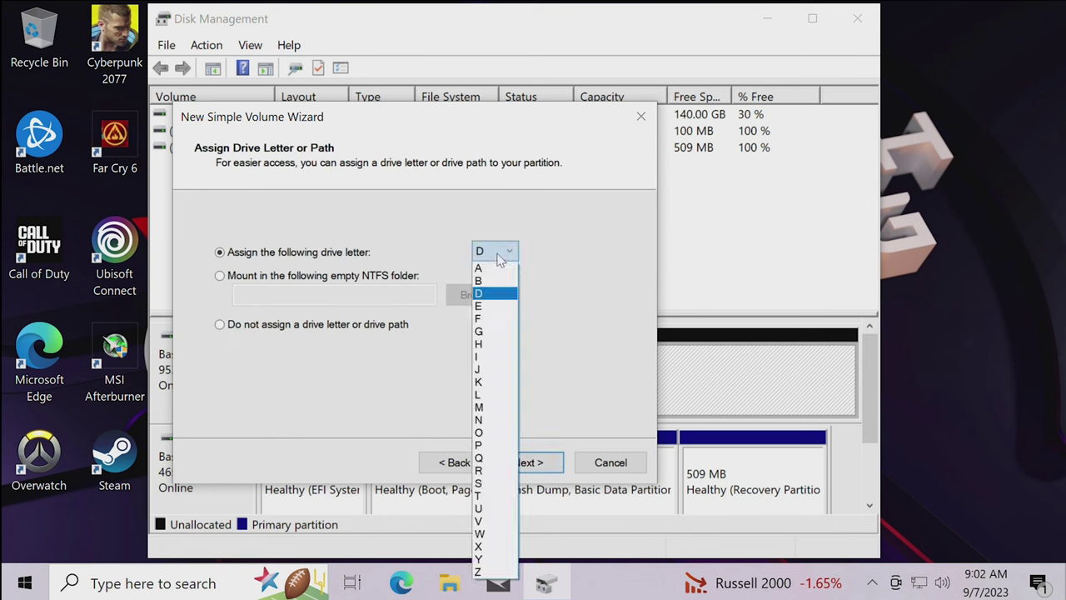
{"action": "left_click", "coordinate": [500, 256]}
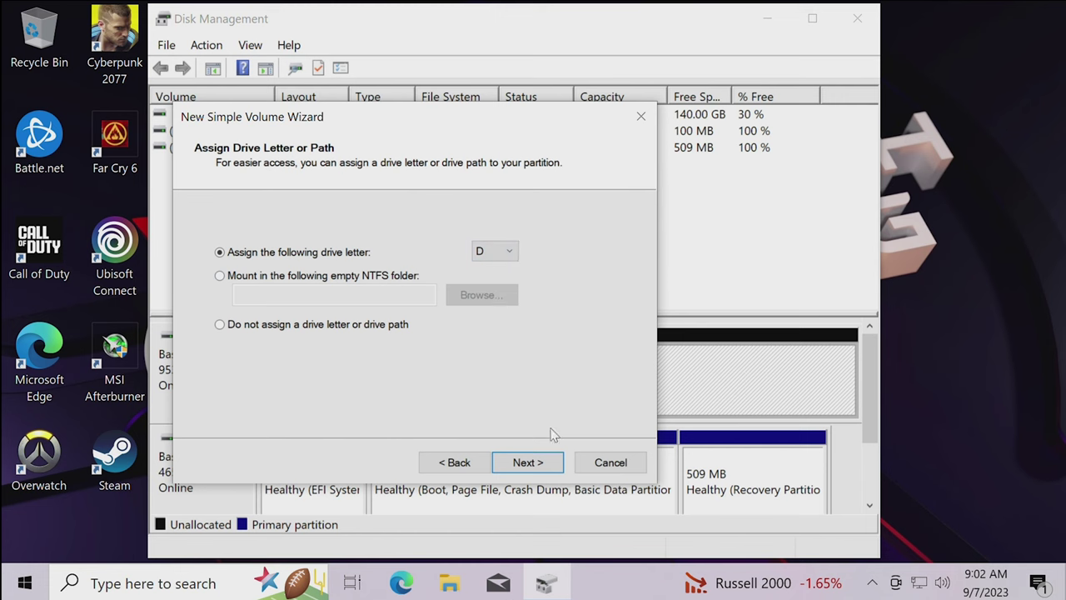
{"action": "left_click", "coordinate": [551, 465]}
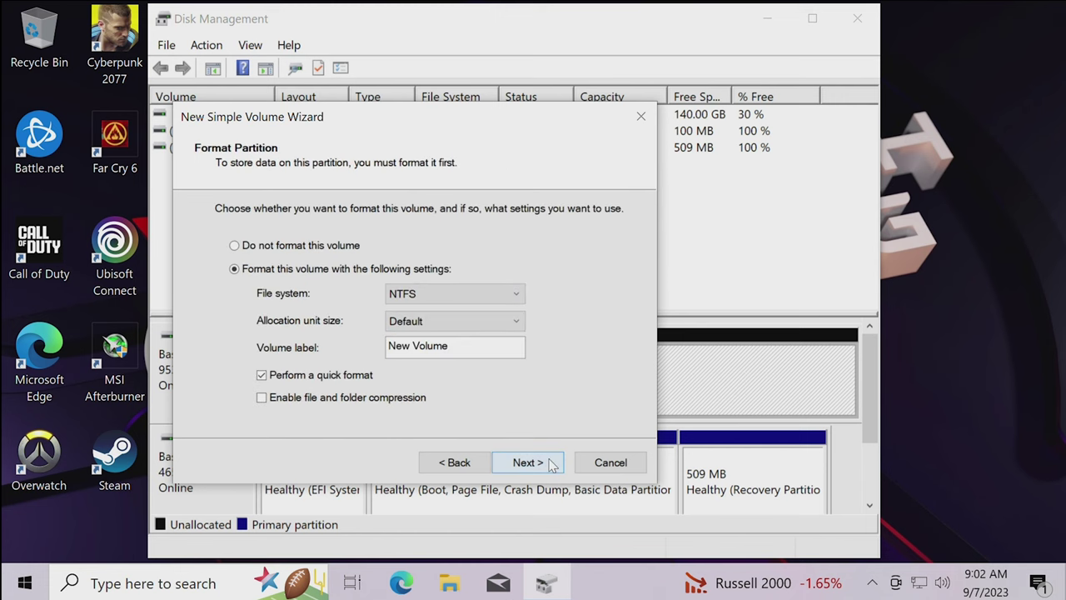
Create the volume with a quick NTFS format, default allocation unit size and the label New Volume, and close Disk Management.
{"action": "left_click", "coordinate": [551, 463]}
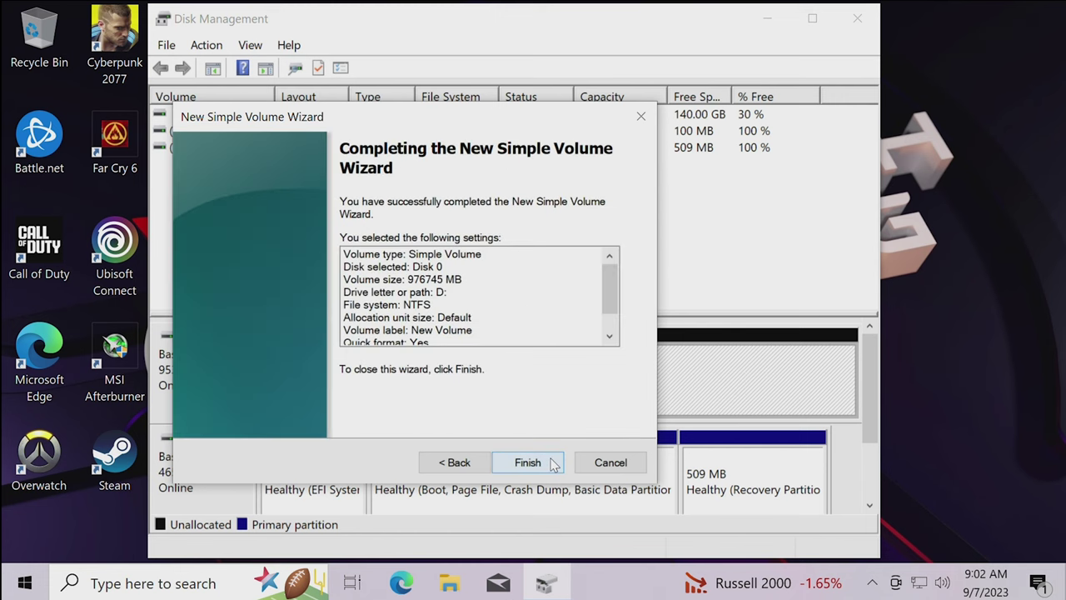
{"action": "left_click", "coordinate": [552, 463]}
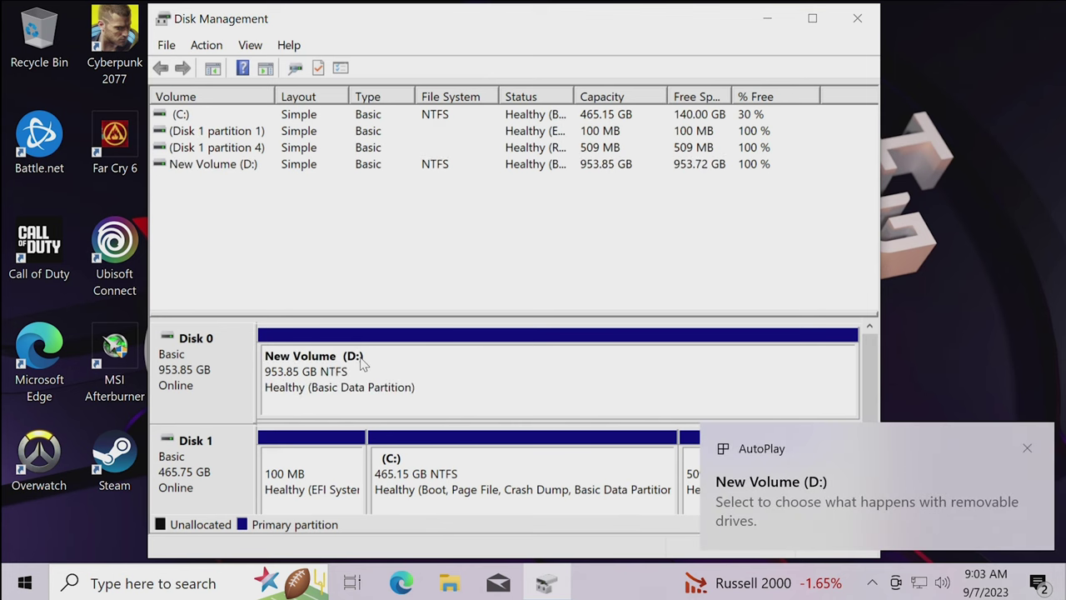
{"action": "left_click", "coordinate": [1027, 450]}
{"action": "left_click", "coordinate": [860, 20]}
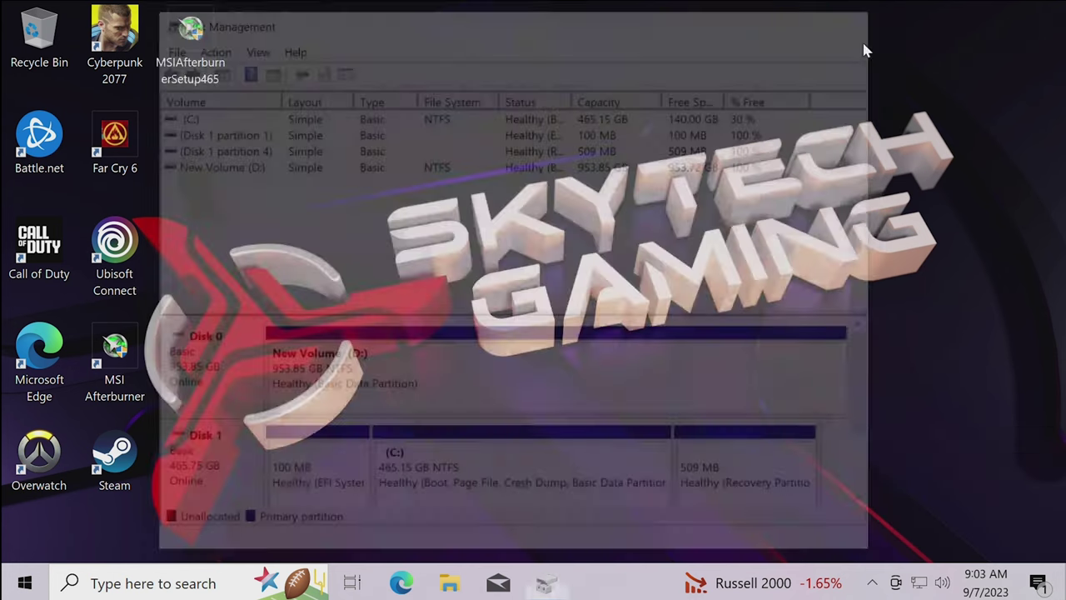
Check the C: and D: drives under This PC in File Explorer, and close the window.
{"action": "left_click", "coordinate": [449, 584]}
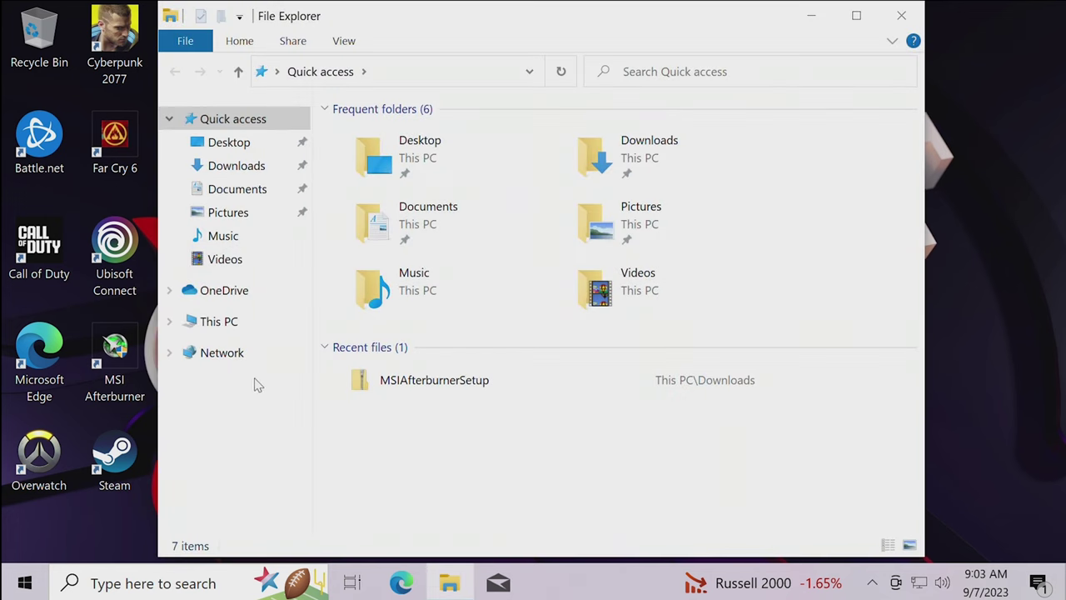
{"action": "left_click", "coordinate": [255, 330]}
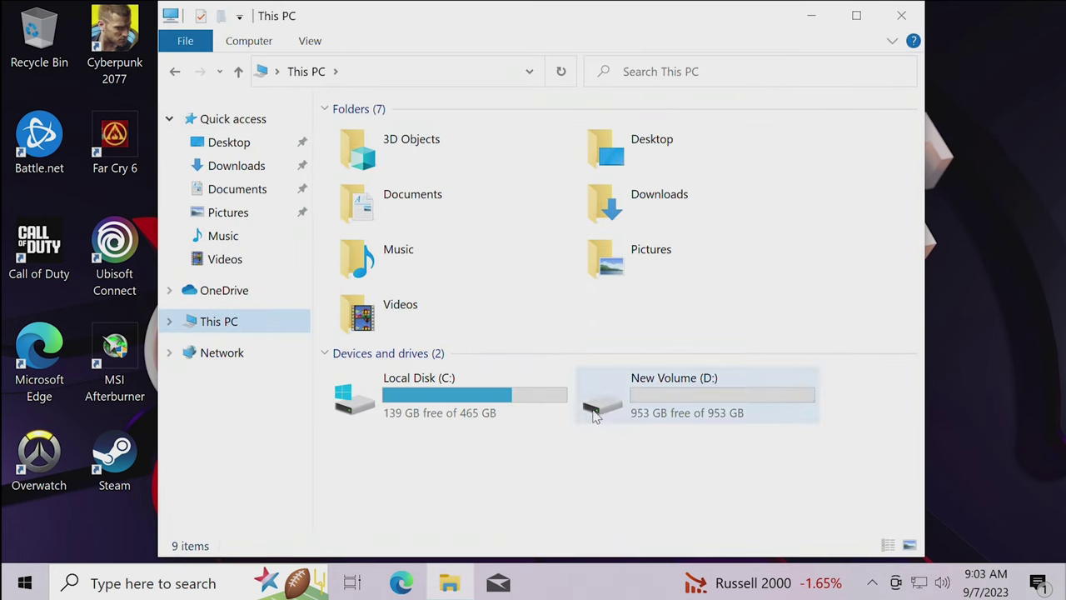
{"action": "left_click", "coordinate": [488, 409]}
{"action": "left_click", "coordinate": [676, 423]}
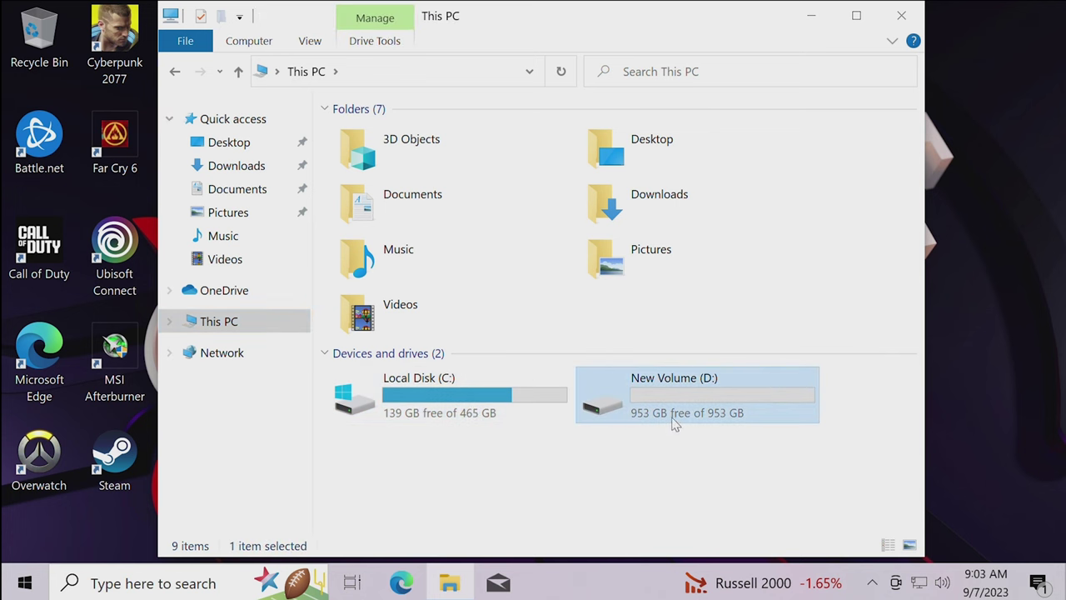
{"action": "left_click_drag", "start_coordinate": [560, 522], "coordinate": [690, 447]}
{"action": "left_click", "coordinate": [681, 481]}
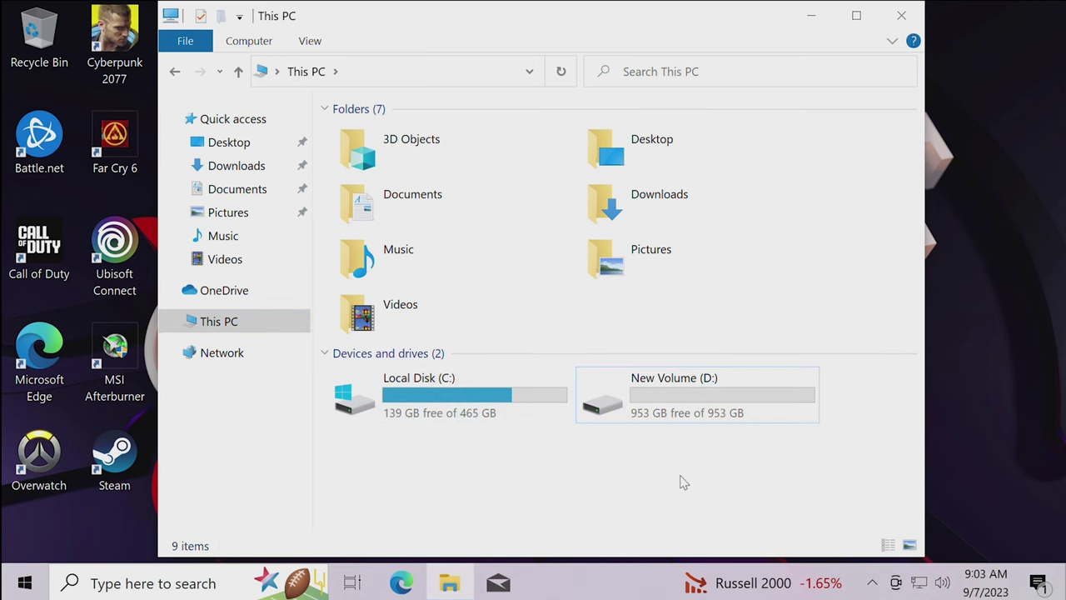
{"action": "left_click", "coordinate": [898, 28]}
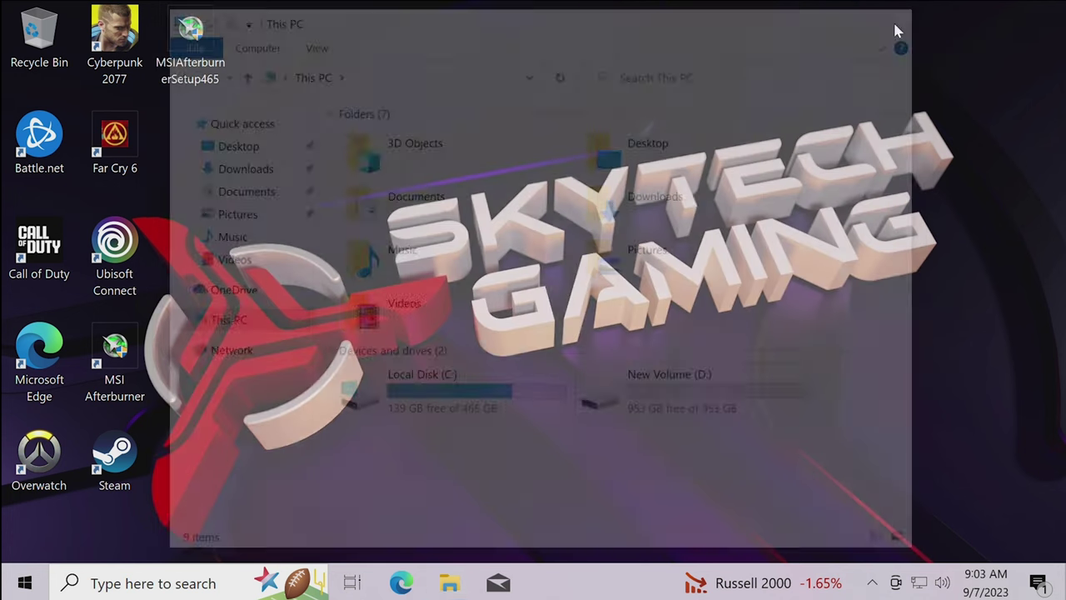
Launch Steam and show the game library in a maximized window.
{"action": "double_click", "coordinate": [114, 457]}
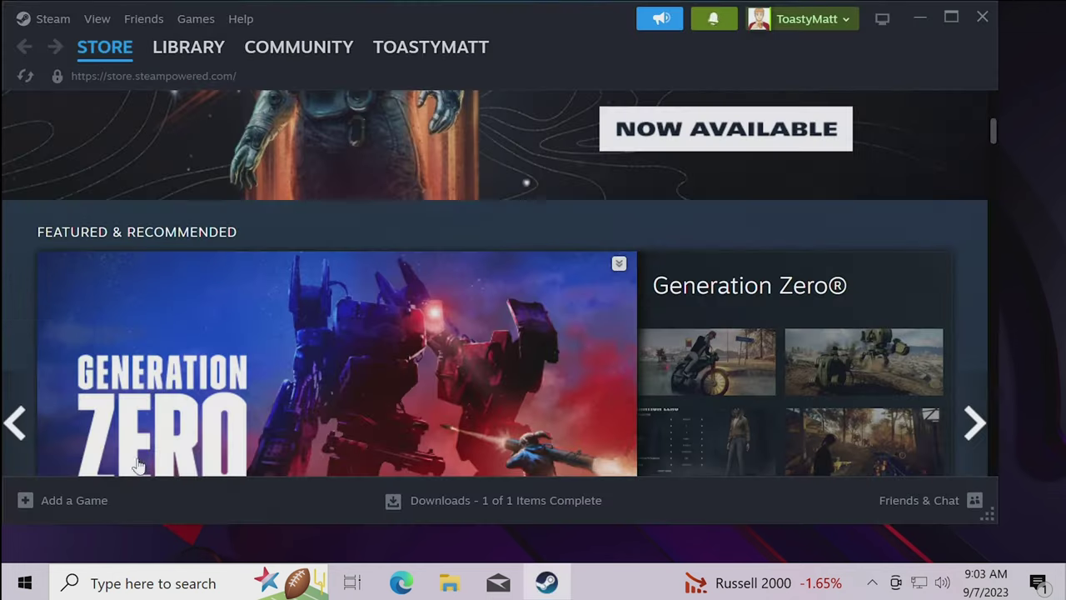
{"action": "left_click", "coordinate": [203, 48]}
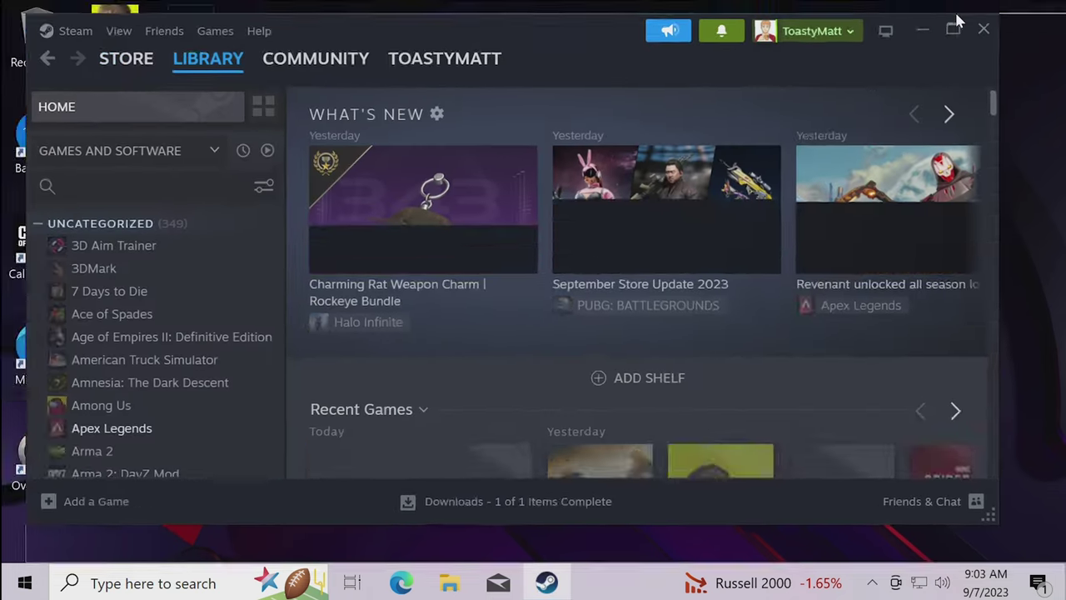
{"action": "left_click", "coordinate": [951, 16]}
Find Call of Duty in the game library and open its install dialog.
{"action": "scroll", "coordinate": [86, 379], "scroll_direction": "down", "scroll_amount": 1}
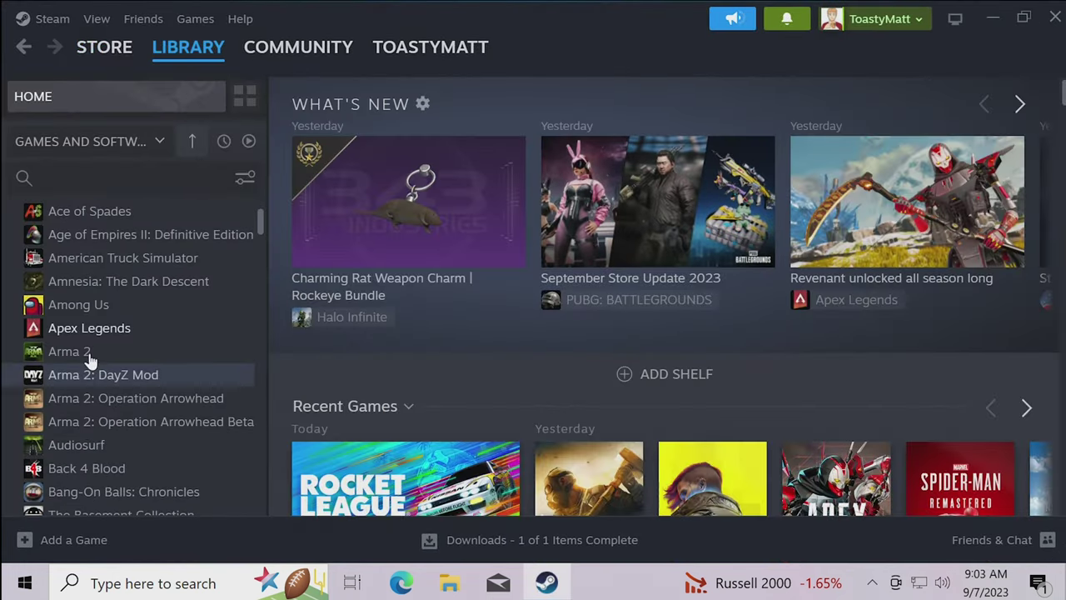
{"action": "left_click", "coordinate": [113, 367]}
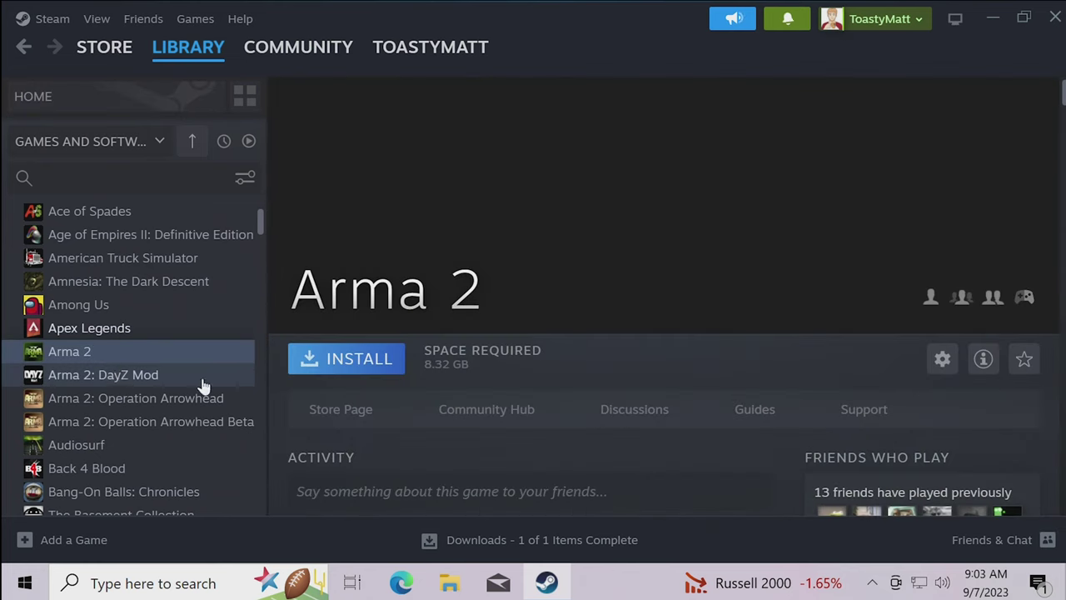
{"action": "scroll", "coordinate": [205, 386], "scroll_direction": "down", "scroll_amount": 10}
{"action": "left_click", "coordinate": [86, 292]}
{"action": "left_click", "coordinate": [362, 372]}
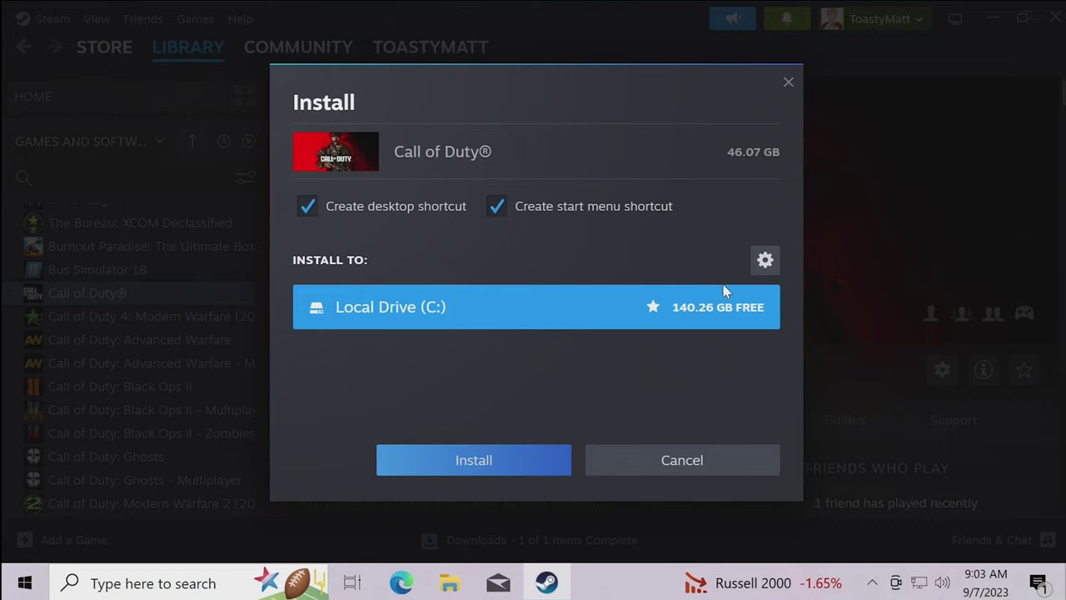
Add Local Drive (D:) as a new Steam library folder in the storage settings, and close the settings.
{"action": "left_click", "coordinate": [766, 260]}
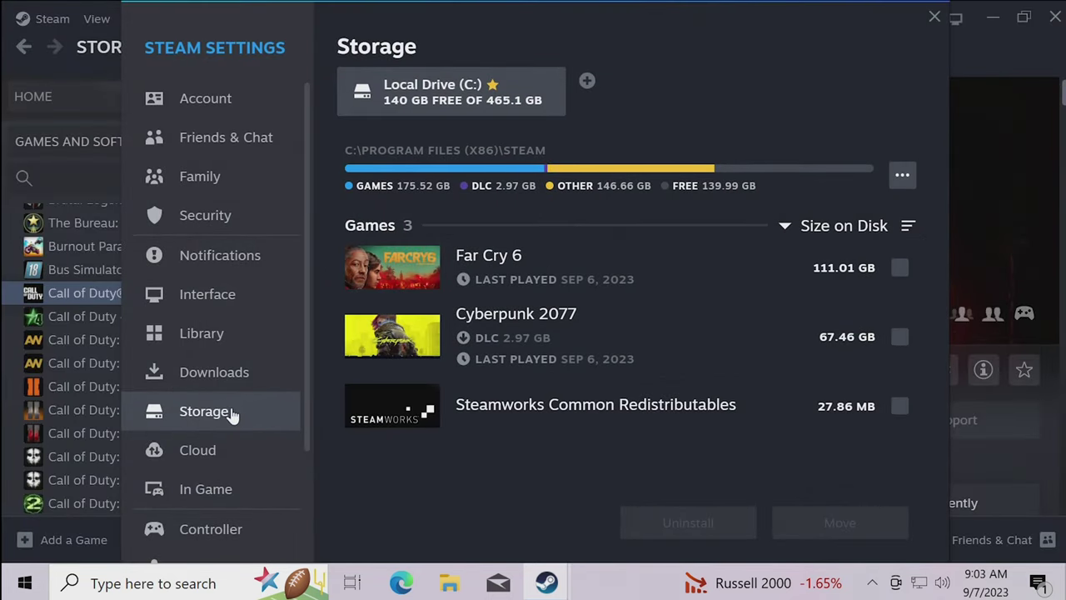
{"action": "left_click", "coordinate": [587, 87]}
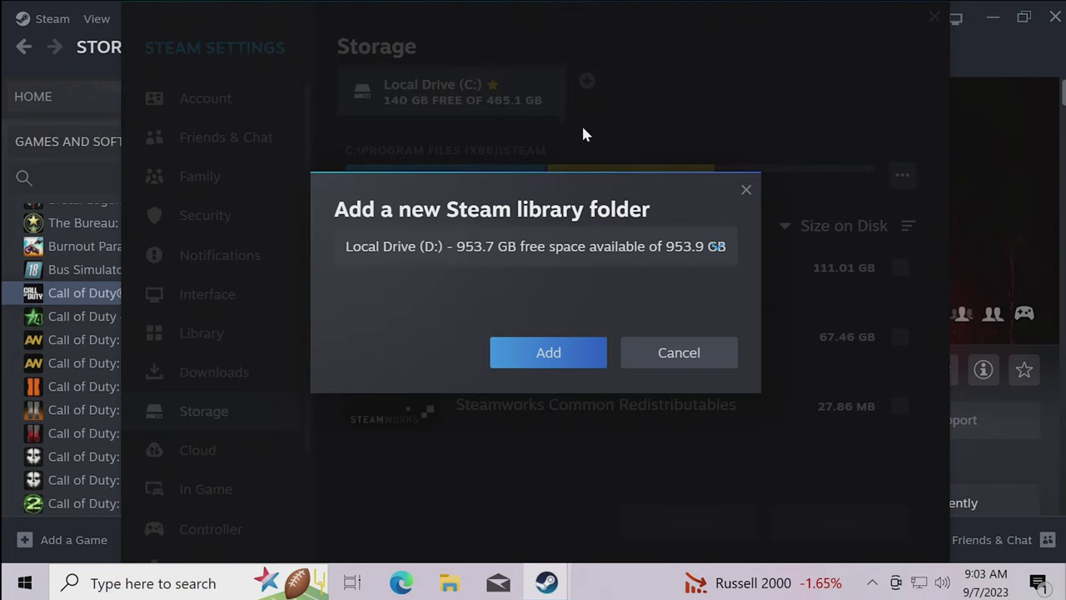
{"action": "left_click", "coordinate": [561, 356]}
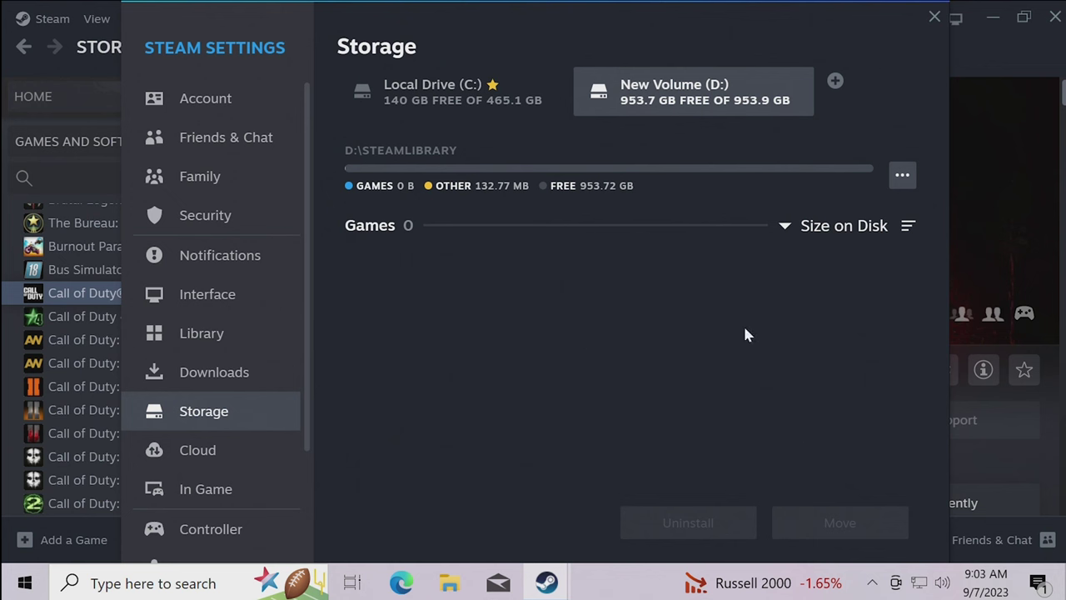
{"action": "left_click", "coordinate": [809, 240]}
{"action": "left_click", "coordinate": [815, 228]}
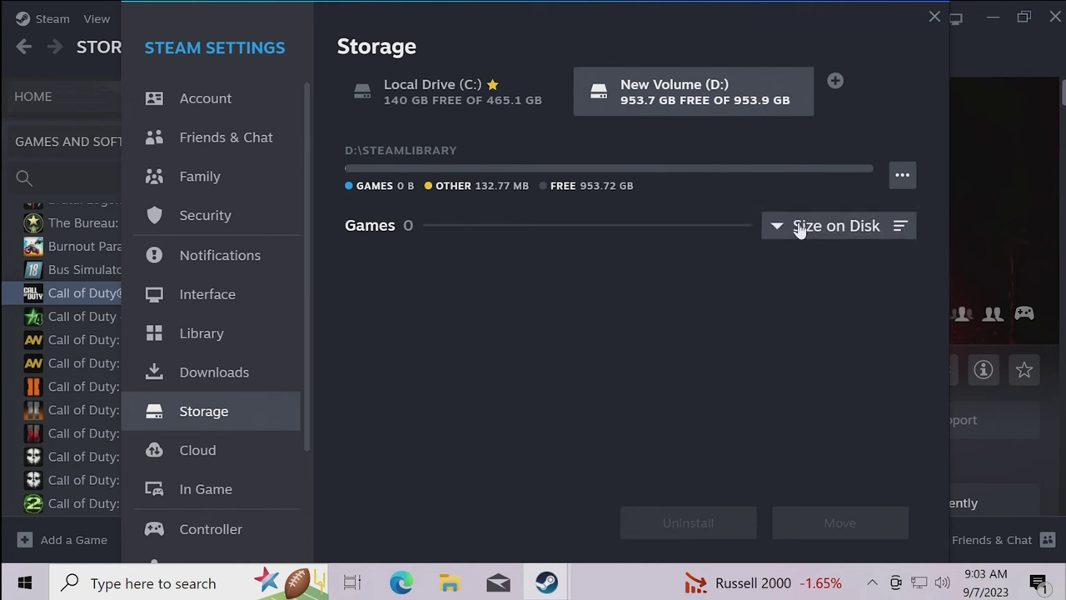
{"action": "key", "text": "Escape"}
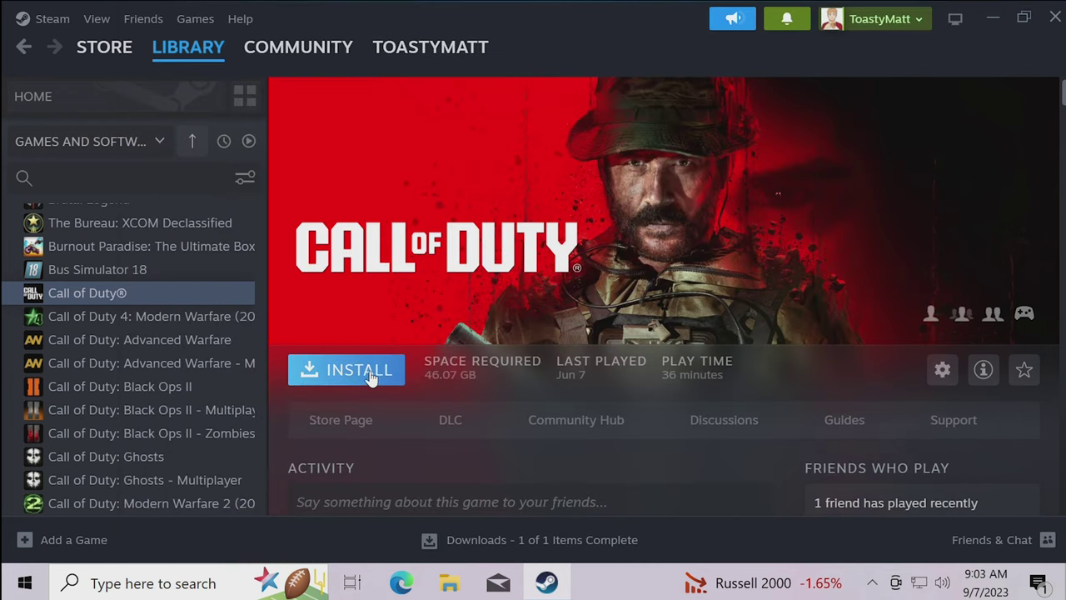
Install Call of Duty to New Volume (D:) with desktop and start menu shortcuts.
{"action": "left_click", "coordinate": [369, 377]}
{"action": "left_click", "coordinate": [454, 365]}
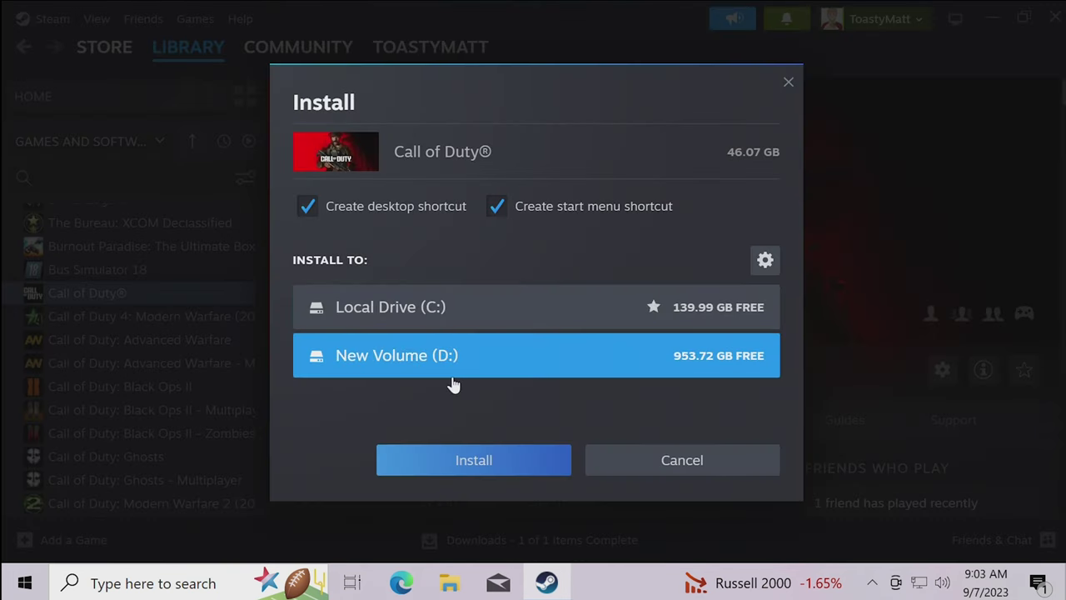
{"action": "left_click", "coordinate": [486, 469]}
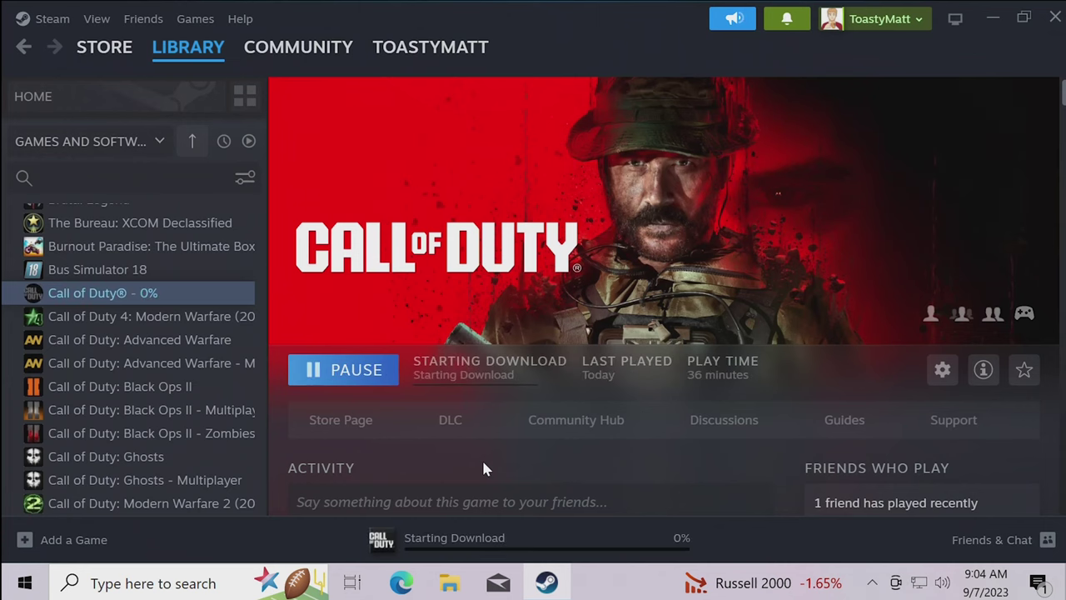
Uninstall Call of Duty from the device.
{"action": "right_click", "coordinate": [188, 300]}
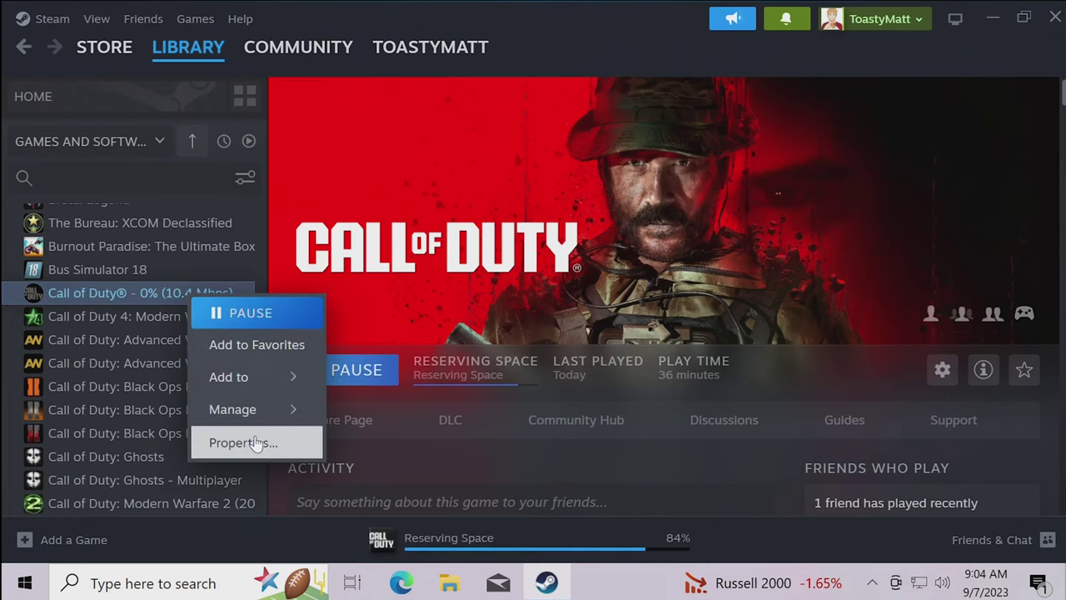
{"action": "mouse_move", "coordinate": [258, 417]}
{"action": "left_click", "coordinate": [370, 539]}
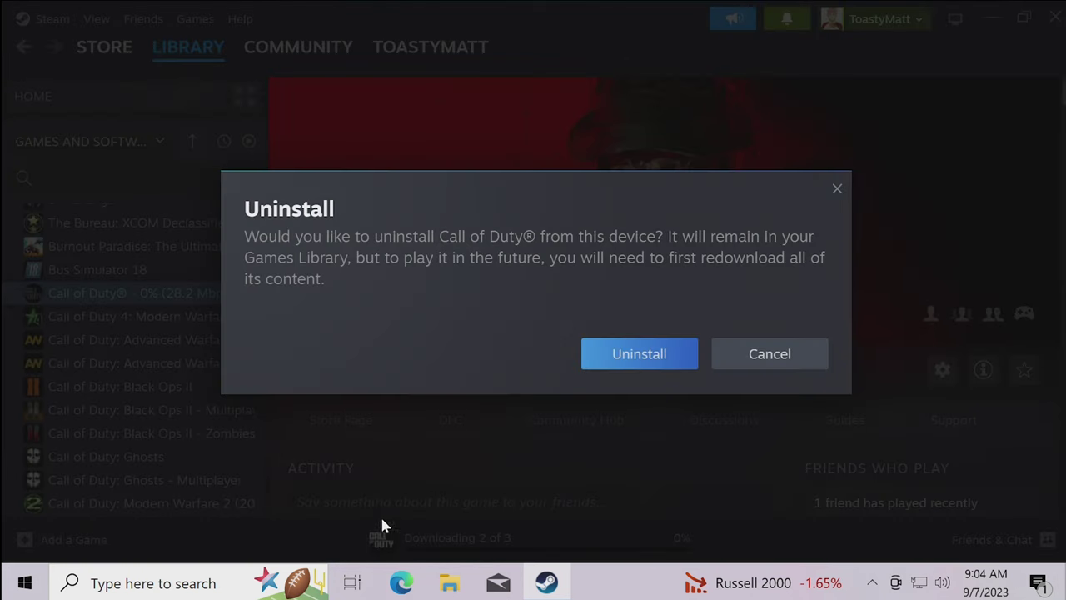
{"action": "left_click", "coordinate": [623, 358]}
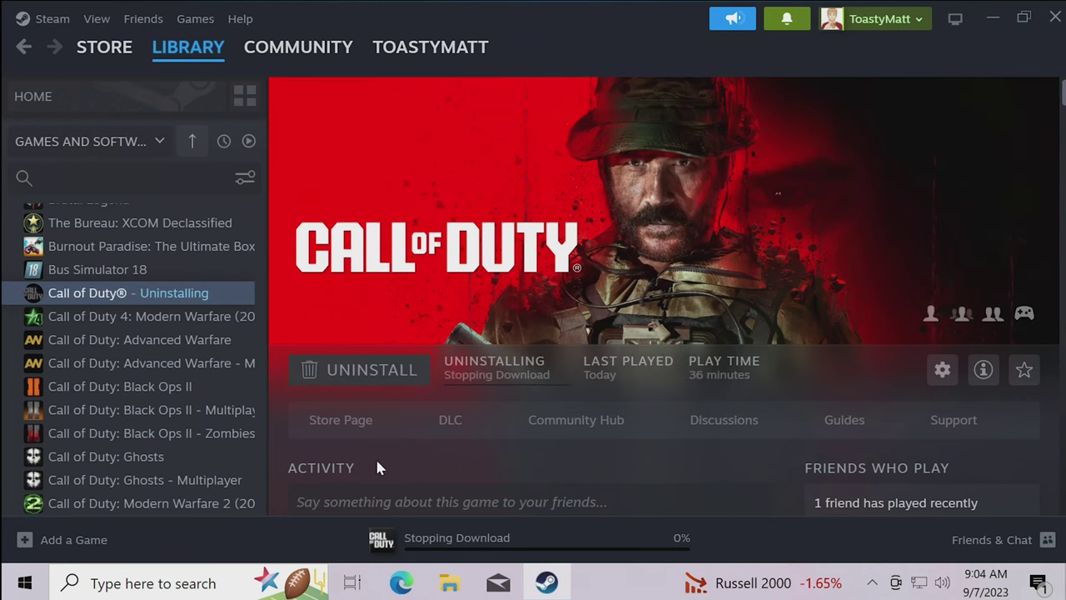